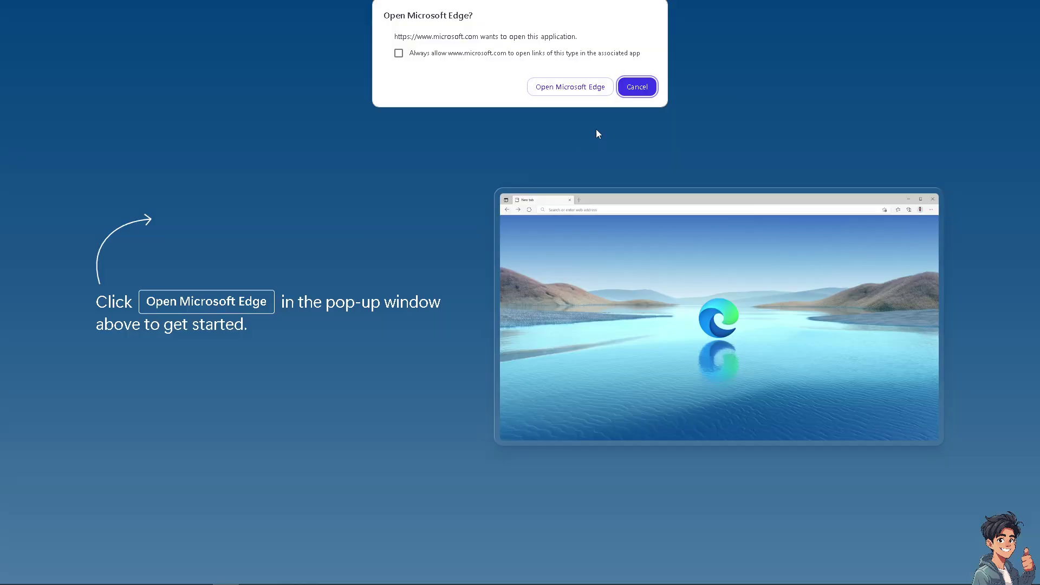
- Cancel the 'Open Microsoft Edge?' prompt so the launch page stays open
{"action": "left_click", "coordinate": [636, 87]}
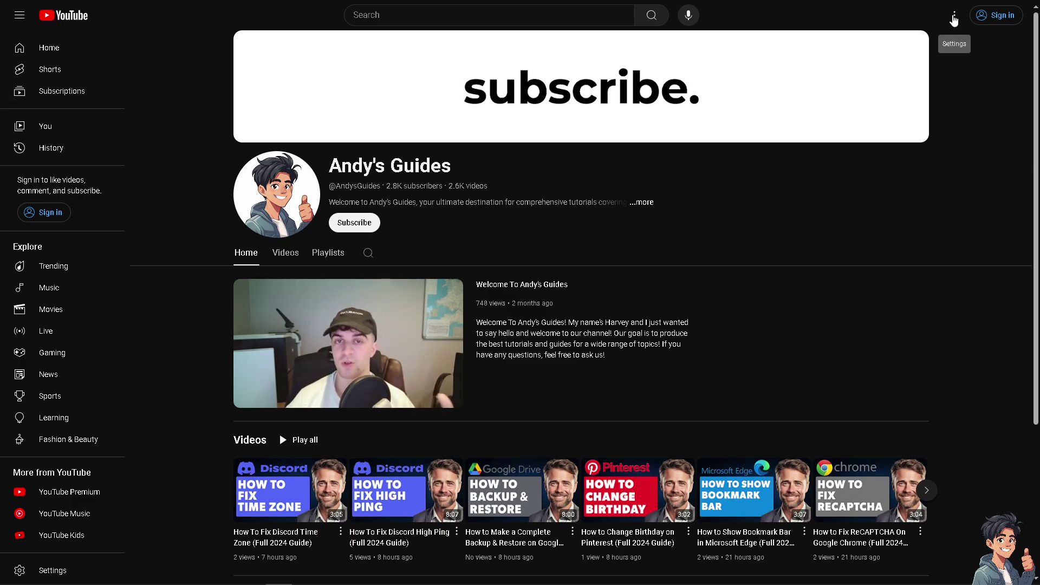
- Open Edge's Settings page from the three-dot menu
{"action": "left_click", "coordinate": [955, 16]}
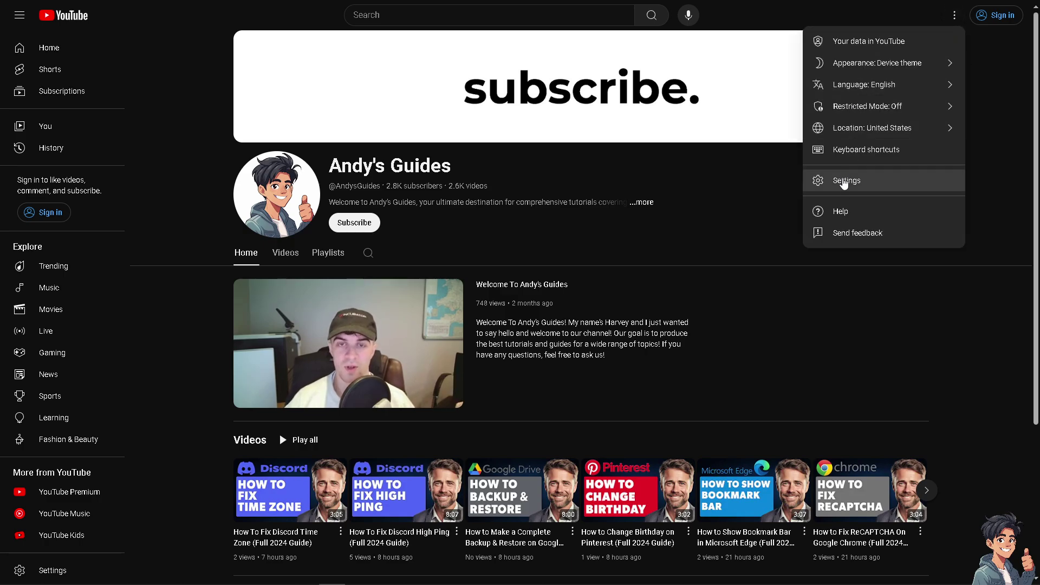
{"action": "left_click", "coordinate": [844, 181]}
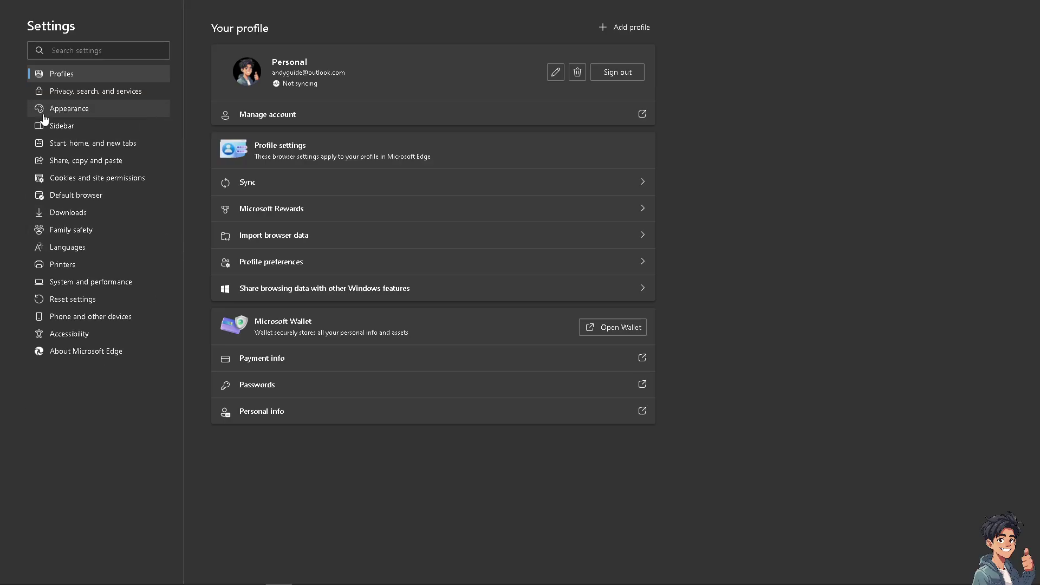
- Under Cookies and site permissions, open the Pop-ups and redirects permission page
{"action": "left_click", "coordinate": [105, 182]}
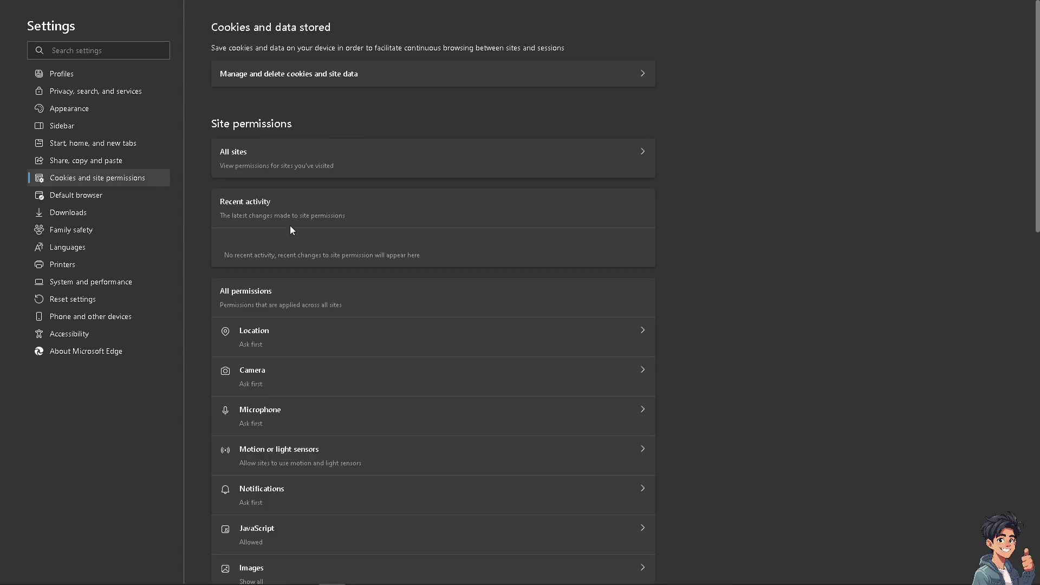
{"action": "scroll", "coordinate": [298, 313], "scroll_direction": "down", "scroll_amount": 3}
{"action": "scroll", "coordinate": [301, 316], "scroll_direction": "down", "scroll_amount": 3}
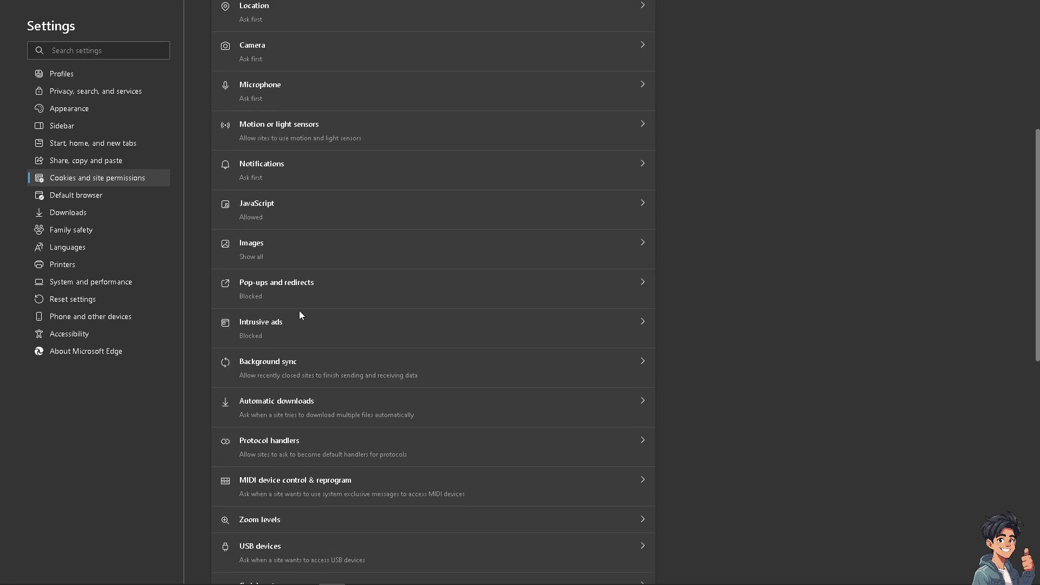
{"action": "scroll", "coordinate": [299, 311], "scroll_direction": "up", "scroll_amount": 3}
{"action": "scroll", "coordinate": [300, 312], "scroll_direction": "up", "scroll_amount": 1}
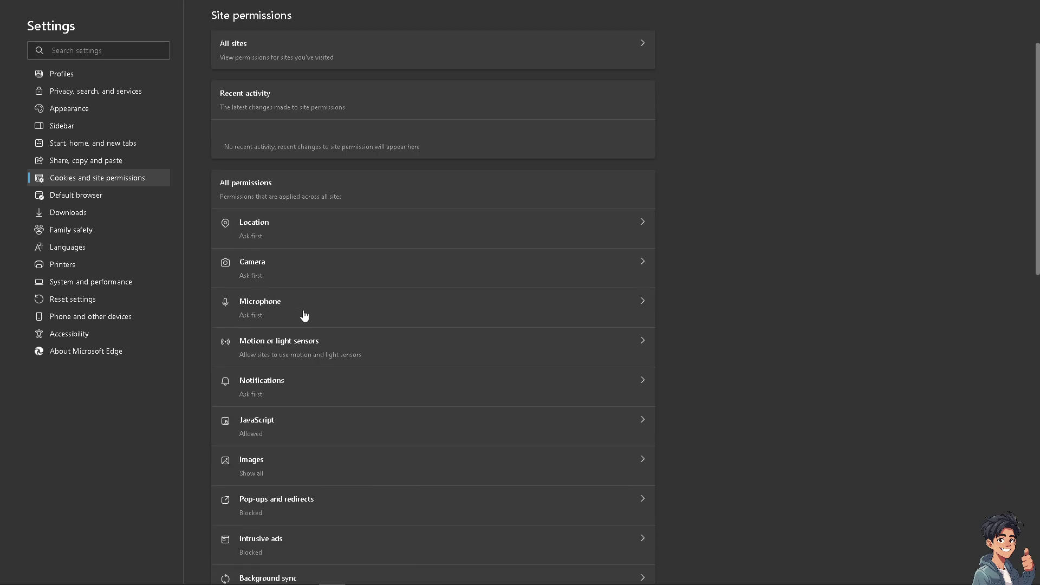
{"action": "scroll", "coordinate": [375, 295], "scroll_direction": "up", "scroll_amount": 2}
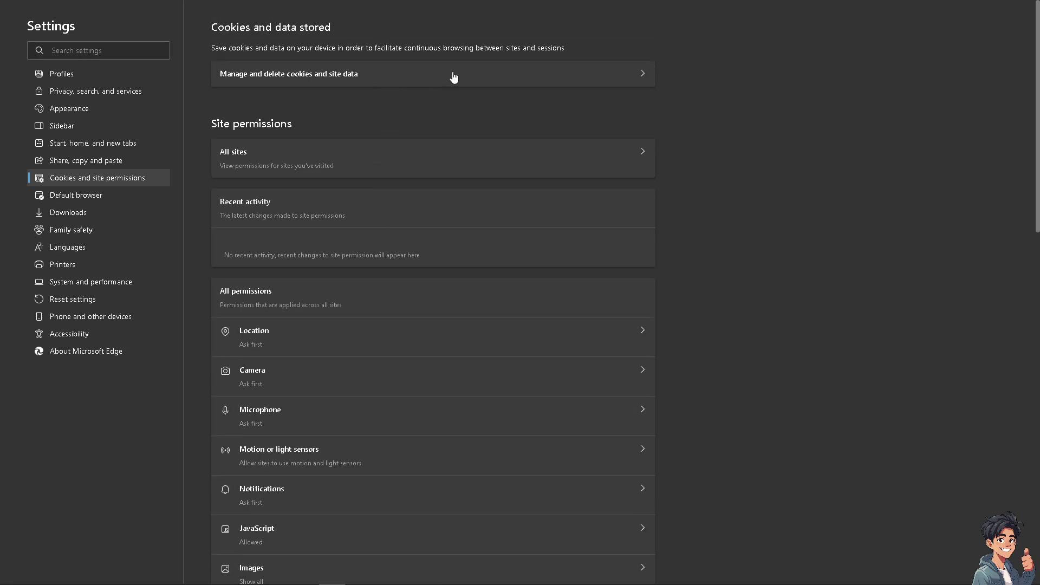
{"action": "scroll", "coordinate": [298, 428], "scroll_direction": "down", "scroll_amount": 2}
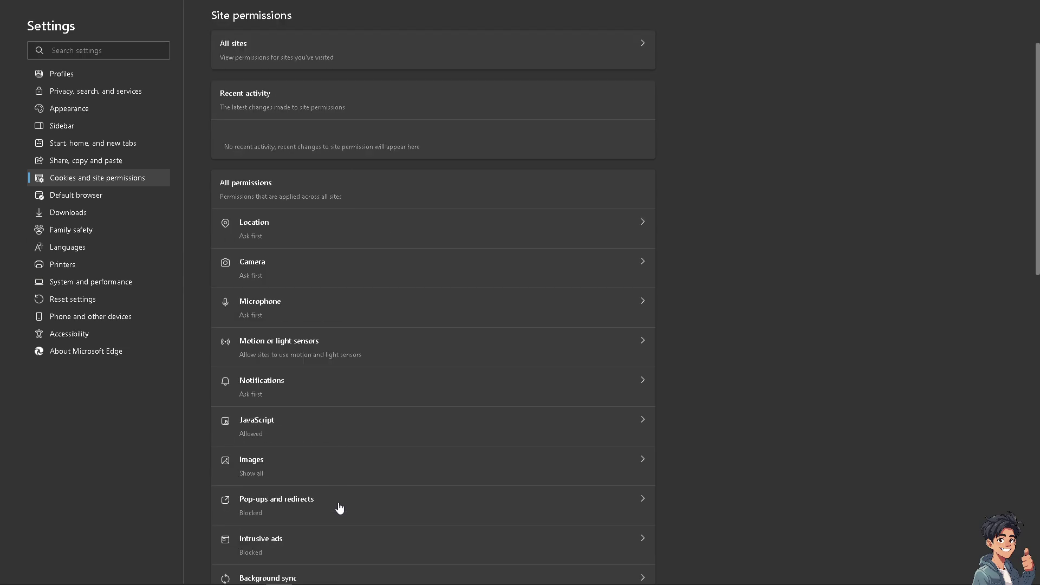
{"action": "left_click", "coordinate": [486, 507]}
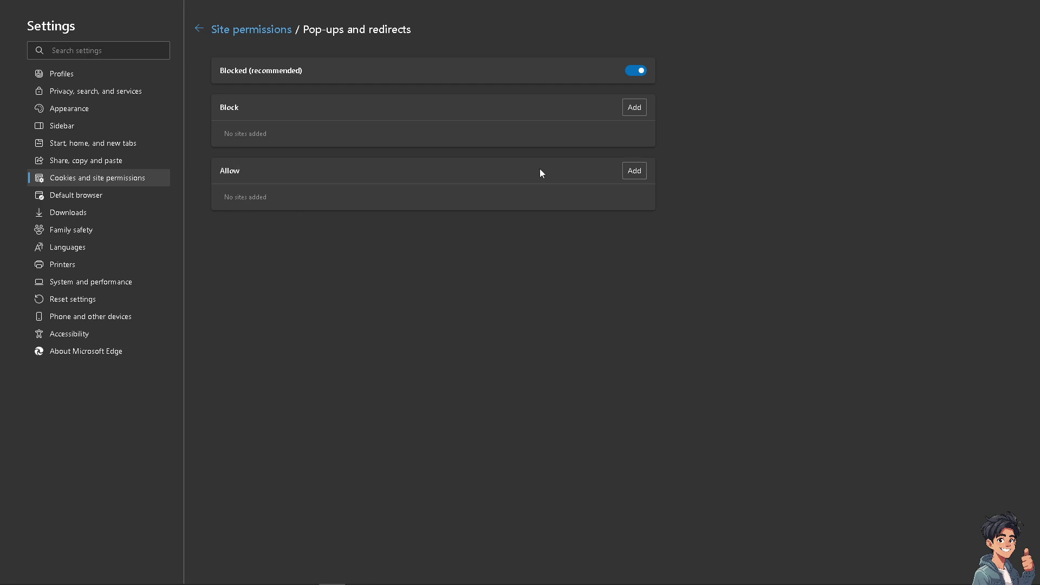
{"action": "left_click", "coordinate": [636, 172]}
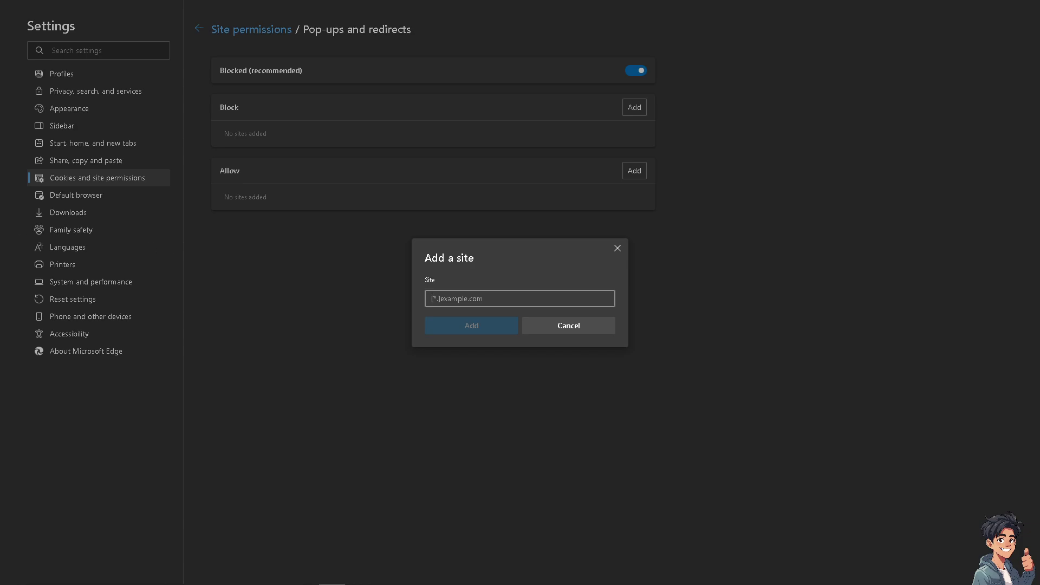
{"action": "type", "text": "ww"}
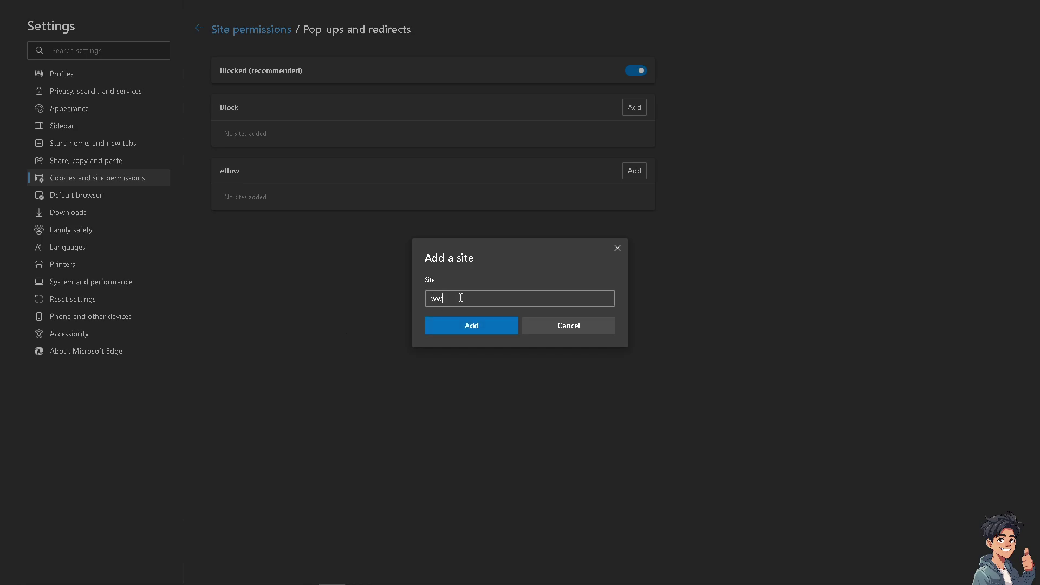
{"action": "type", "text": "w.you"}
{"action": "type", "text": "tube.com"}
{"action": "left_click", "coordinate": [457, 332]}
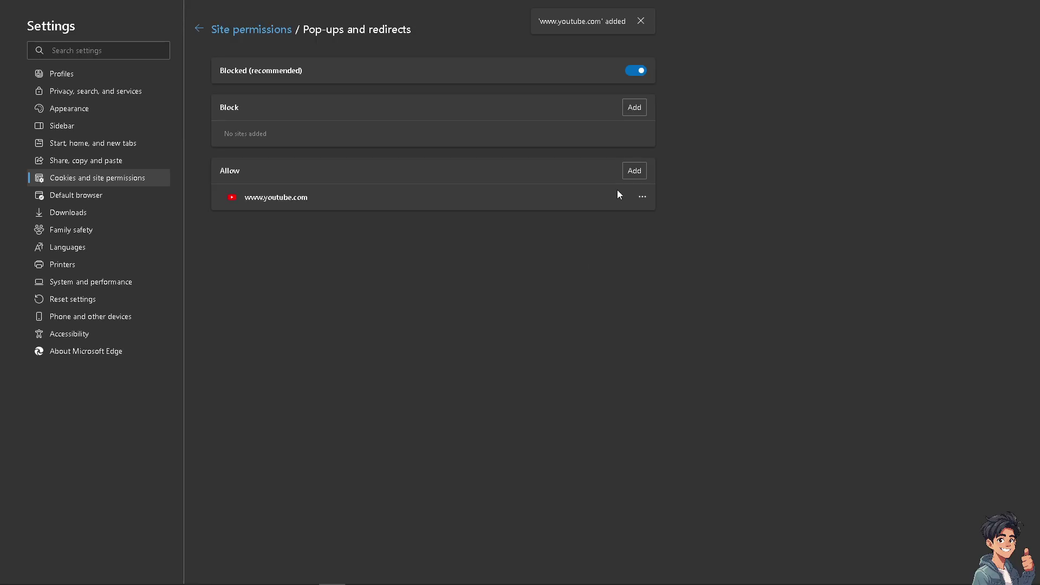
{"action": "left_click", "coordinate": [634, 171]}
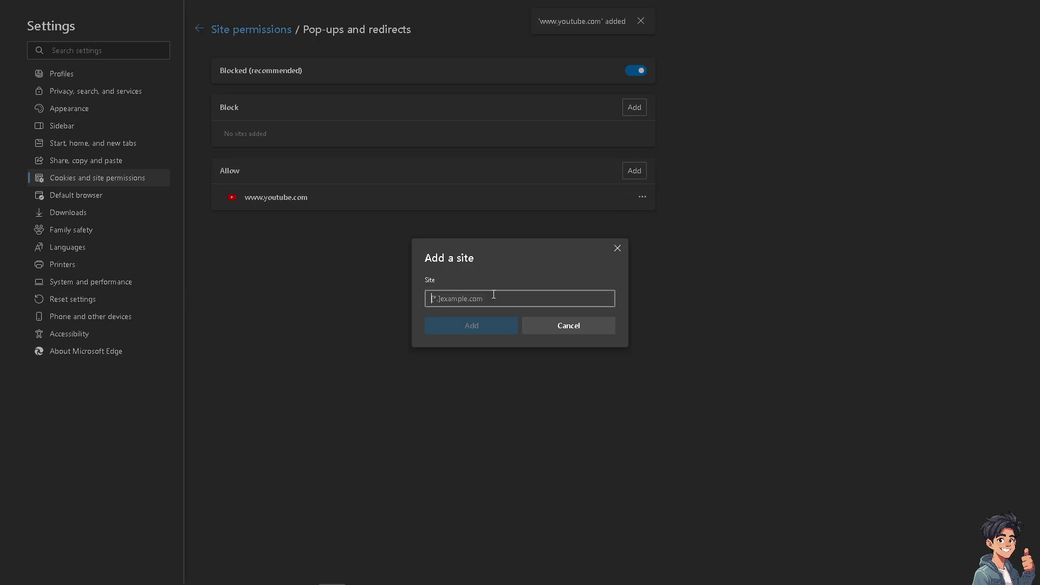
{"action": "type", "text": "www."}
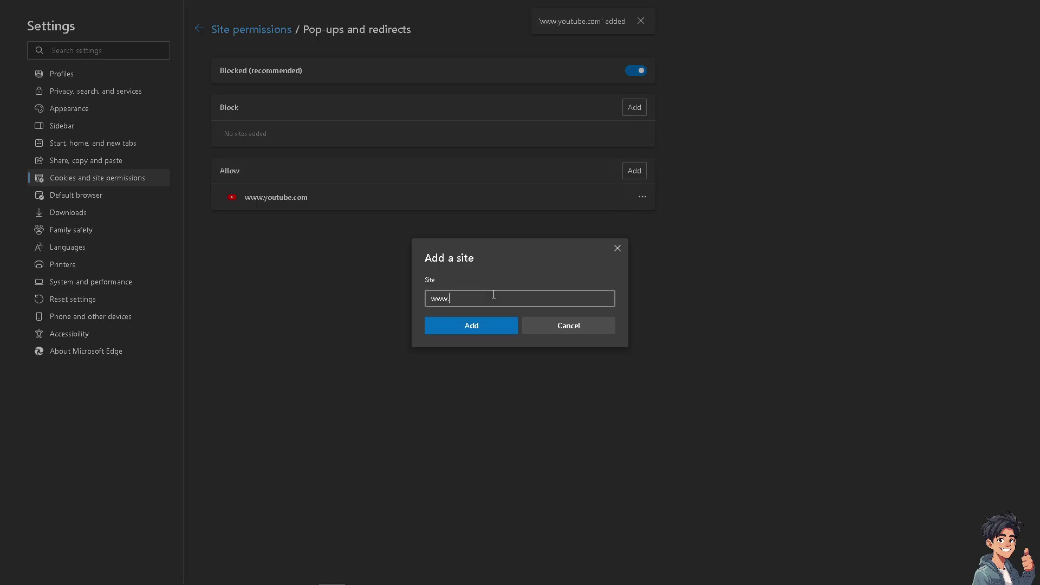
{"action": "type", "text": "yahoo.com"}
{"action": "left_click", "coordinate": [482, 325]}
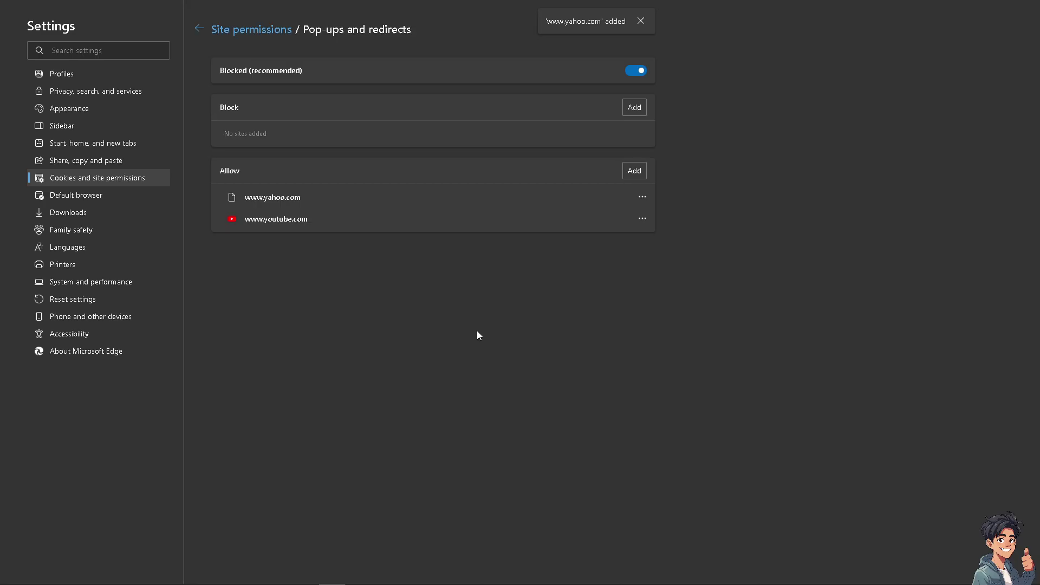
{"action": "left_click", "coordinate": [634, 171]}
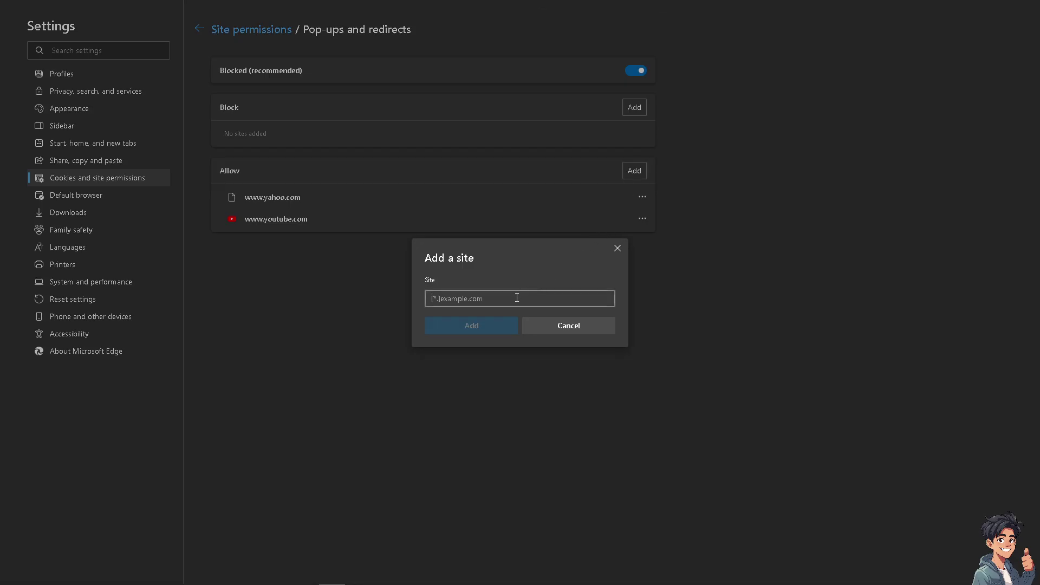
{"action": "type", "text": "www"}
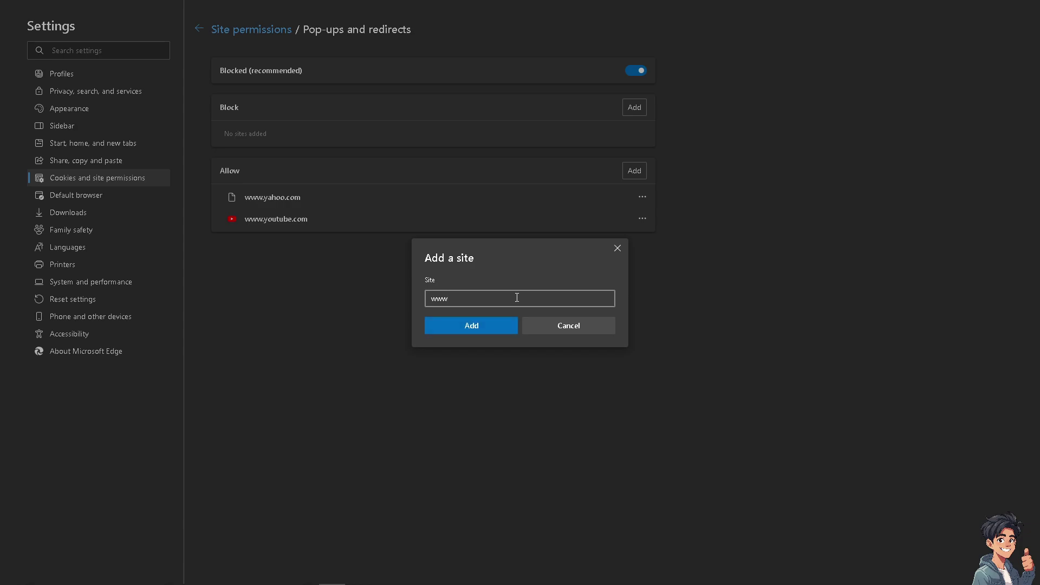
{"action": "type", "text": ".google.com"}
{"action": "left_click", "coordinate": [472, 325]}
{"action": "left_click", "coordinate": [634, 171]}
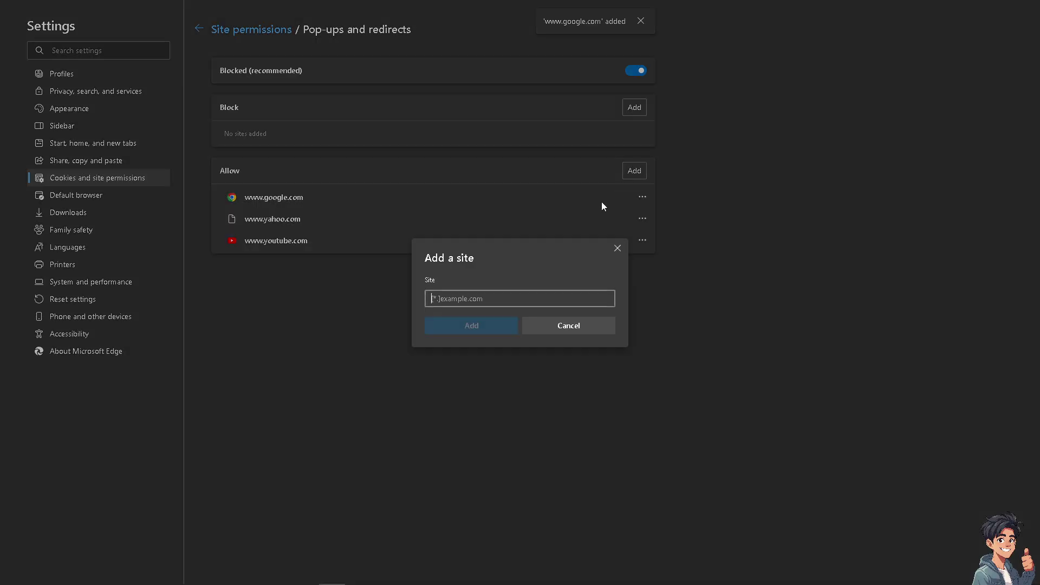
{"action": "type", "text": "ww.f"}
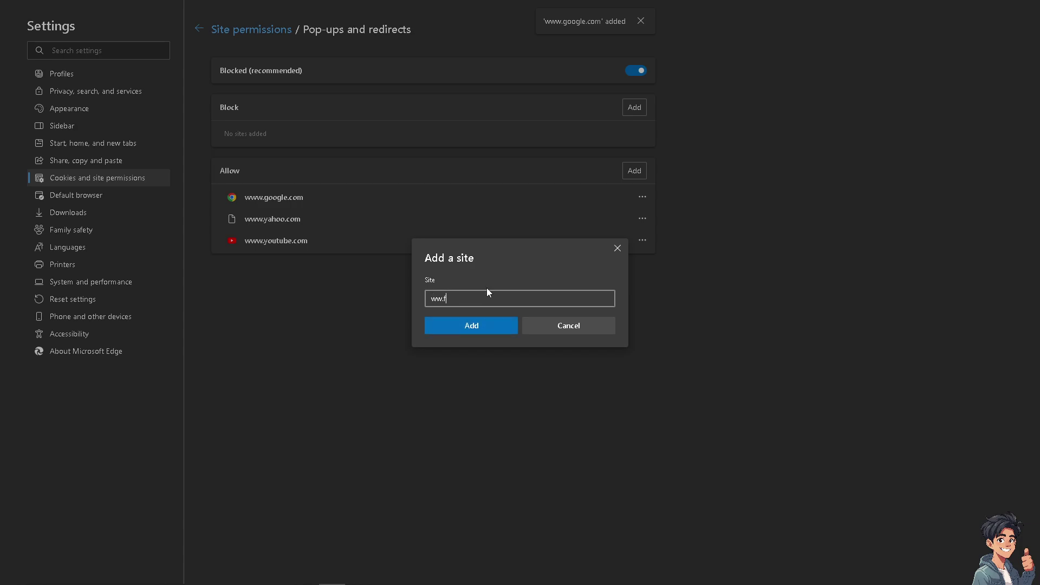
{"action": "type", "text": "acebook."}
{"action": "type", "text": "com"}
{"action": "left_click", "coordinate": [472, 327]}
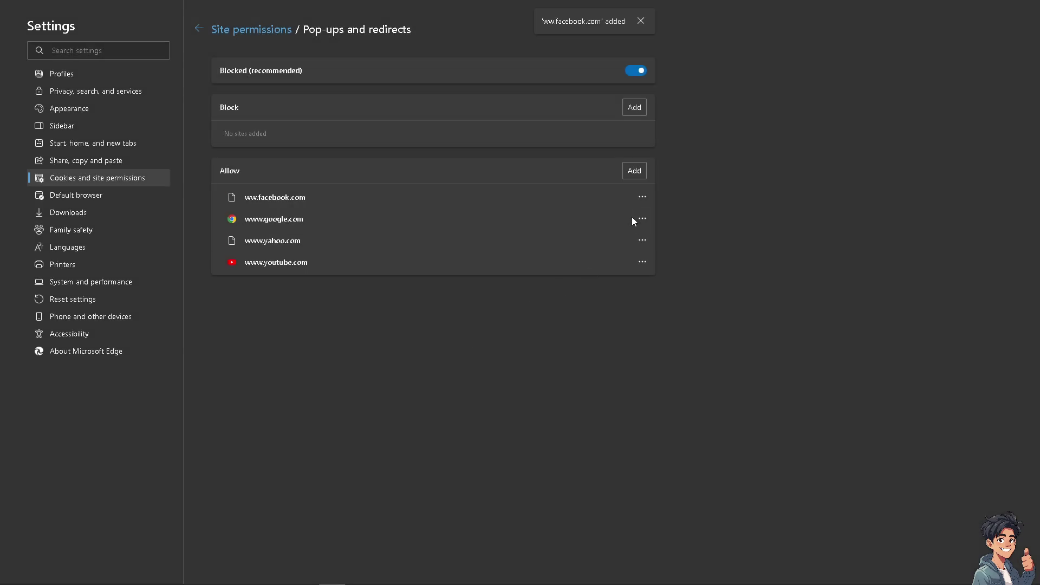
{"action": "left_click", "coordinate": [638, 174]}
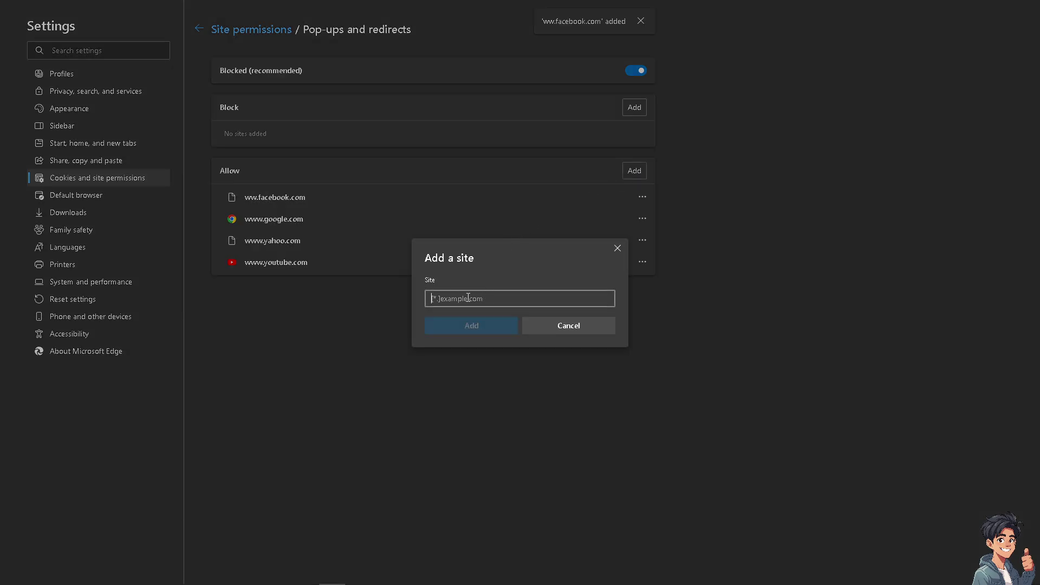
{"action": "type", "text": "www"}
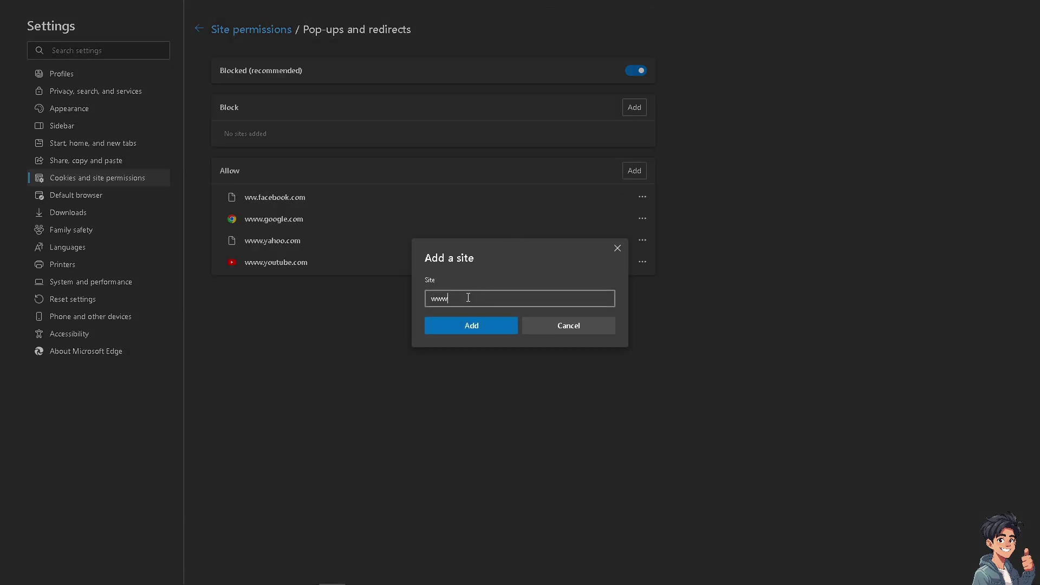
{"action": "type", "text": ".insta"}
{"action": "type", "text": "gram."}
{"action": "type", "text": "com"}
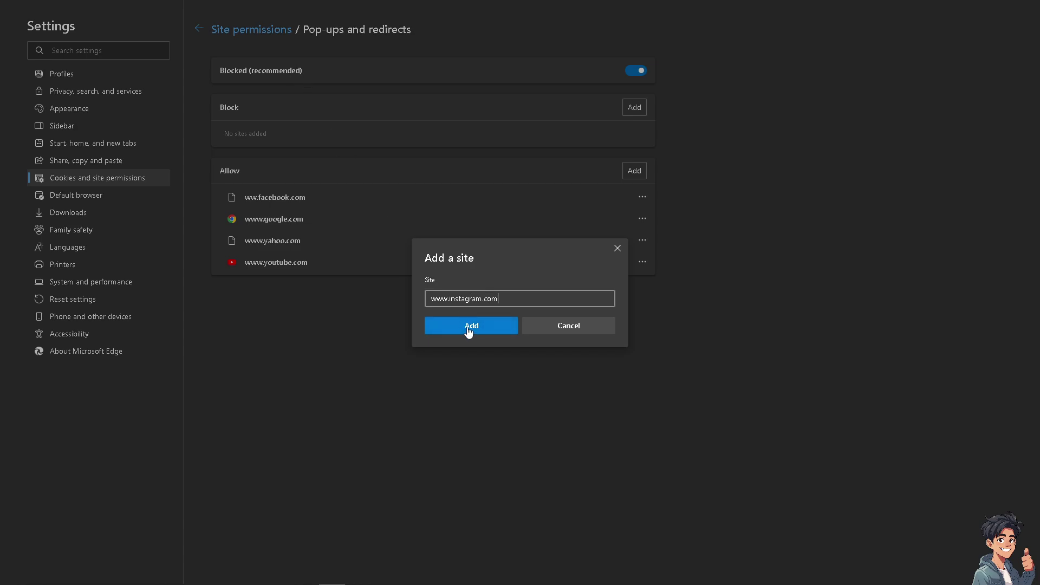
{"action": "left_click", "coordinate": [471, 327]}
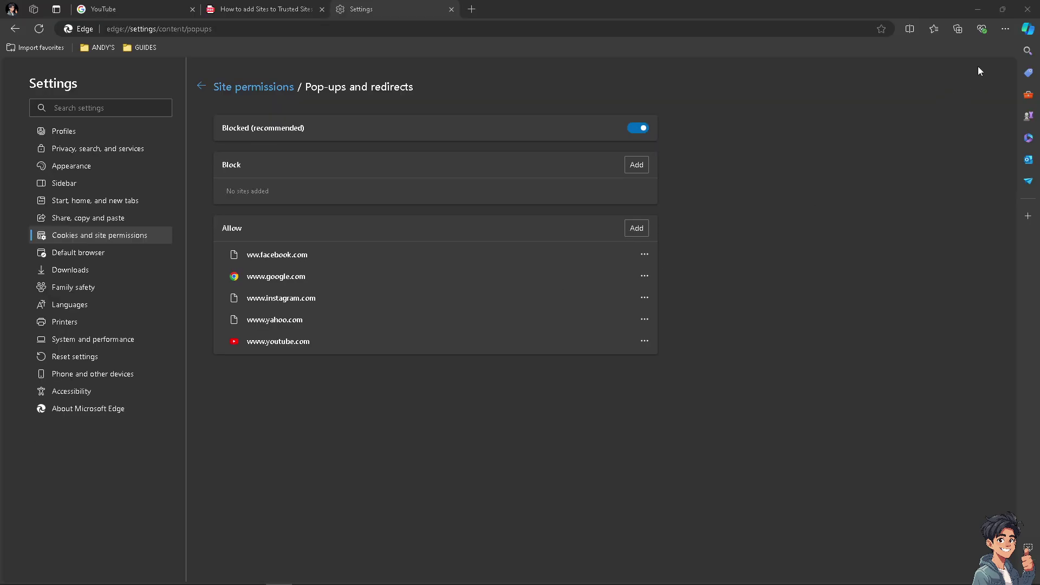
- Open the Settings and more menu to reach Edge help
{"action": "left_click", "coordinate": [1005, 28]}
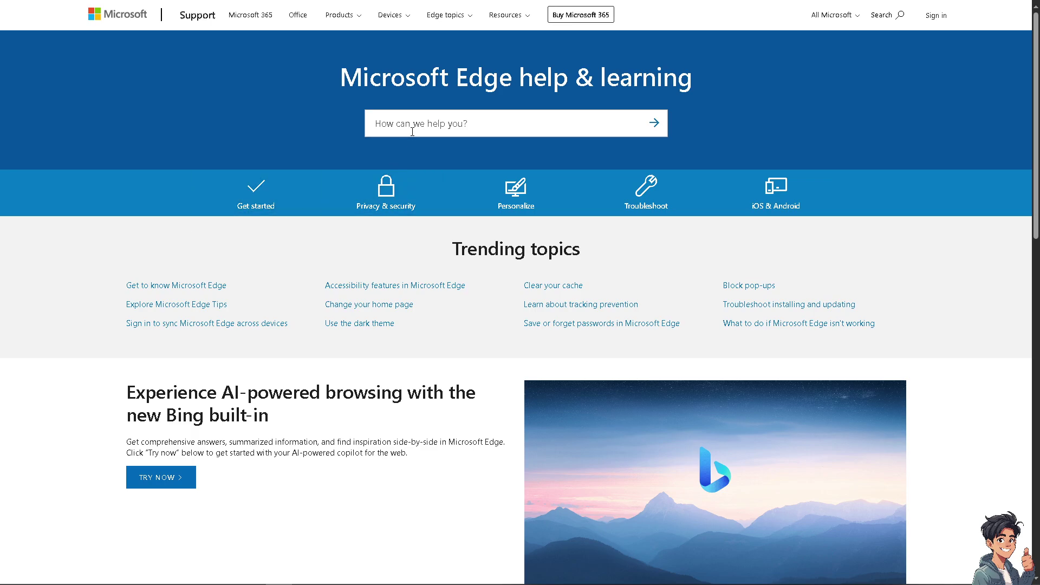
- Search Microsoft Support for 'How to add Sites to Trusted Sites in Edge'
{"action": "left_click", "coordinate": [413, 132]}
{"action": "type", "text": "How to add Sites to Trusted Sites in Edge"}
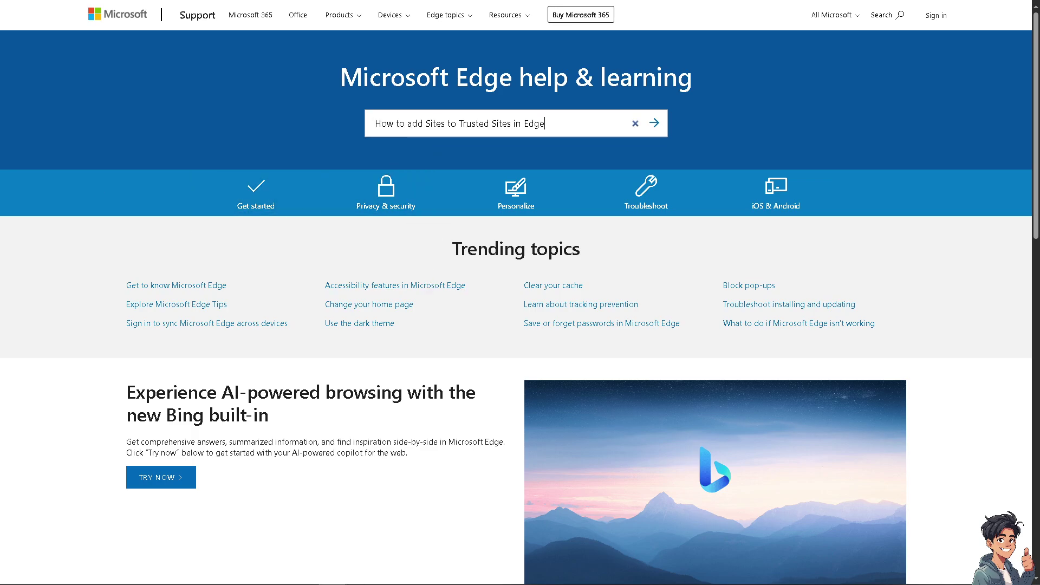
{"action": "key", "text": "Return"}
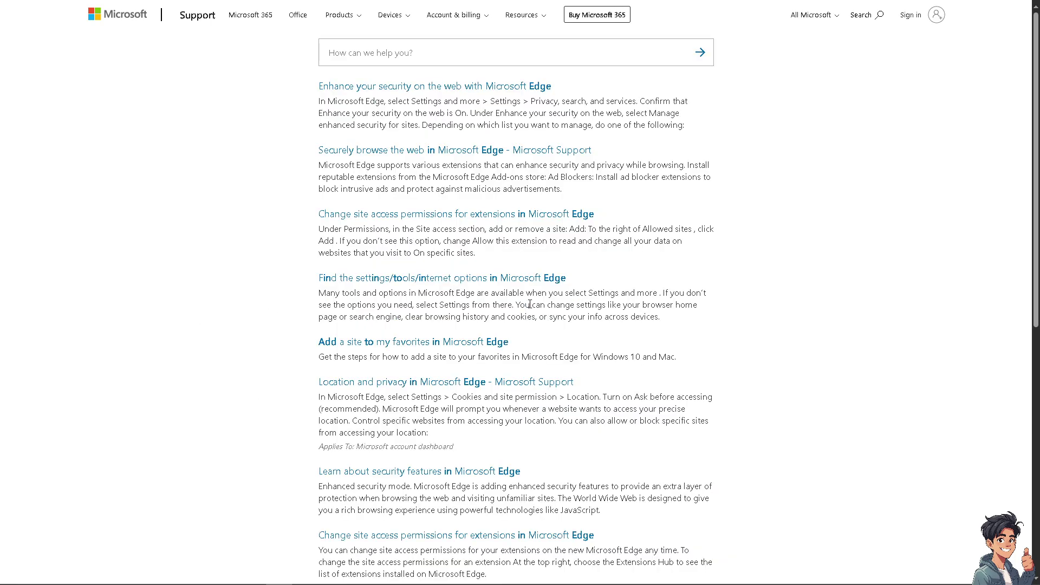
- Go to the bottom of the search results and open Contact Microsoft
{"action": "scroll", "coordinate": [557, 382], "scroll_direction": "down", "scroll_amount": 4}
{"action": "scroll", "coordinate": [557, 382], "scroll_direction": "down", "scroll_amount": 2}
{"action": "scroll", "coordinate": [558, 382], "scroll_direction": "down", "scroll_amount": 2}
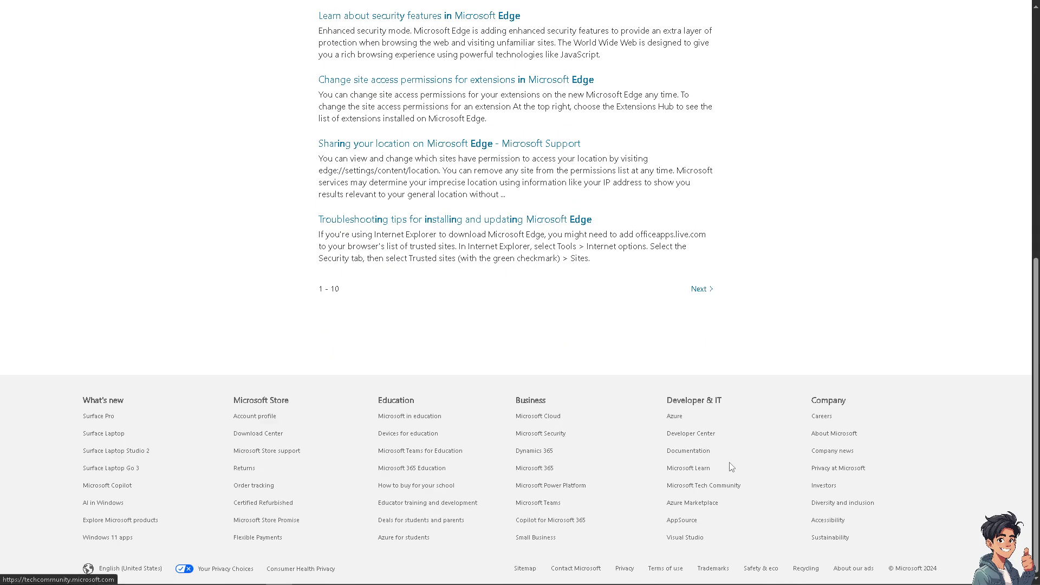
{"action": "left_click", "coordinate": [579, 571]}
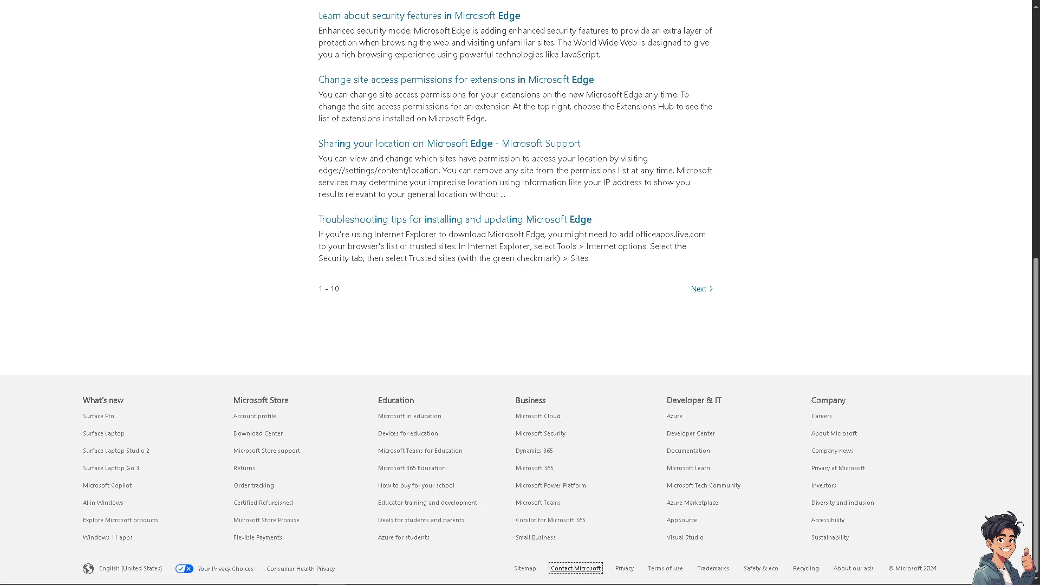